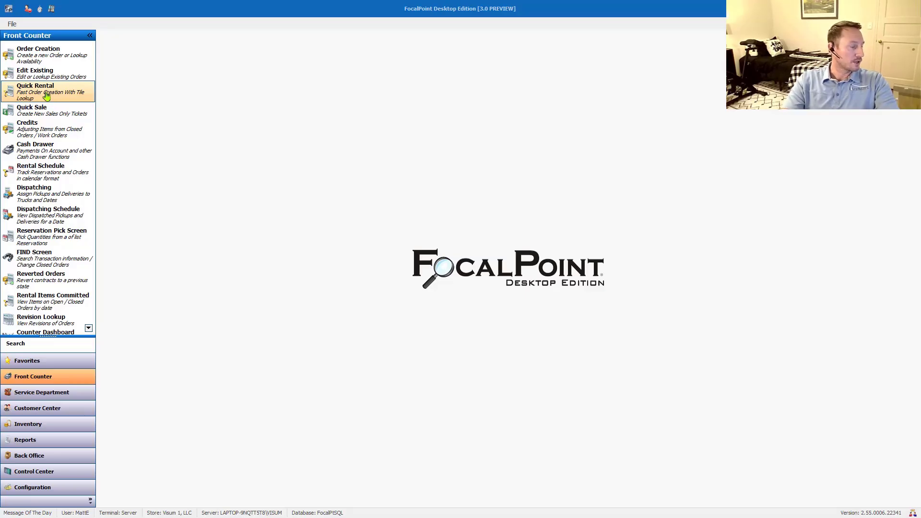
# Start a new quick rental and assign 4W Ranch as its customer
pyautogui.click(46, 96)
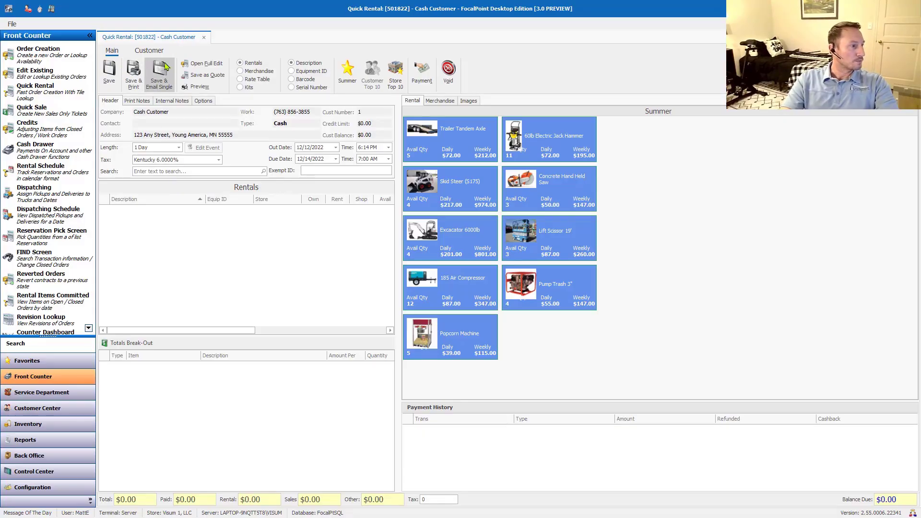
pyautogui.click(144, 53)
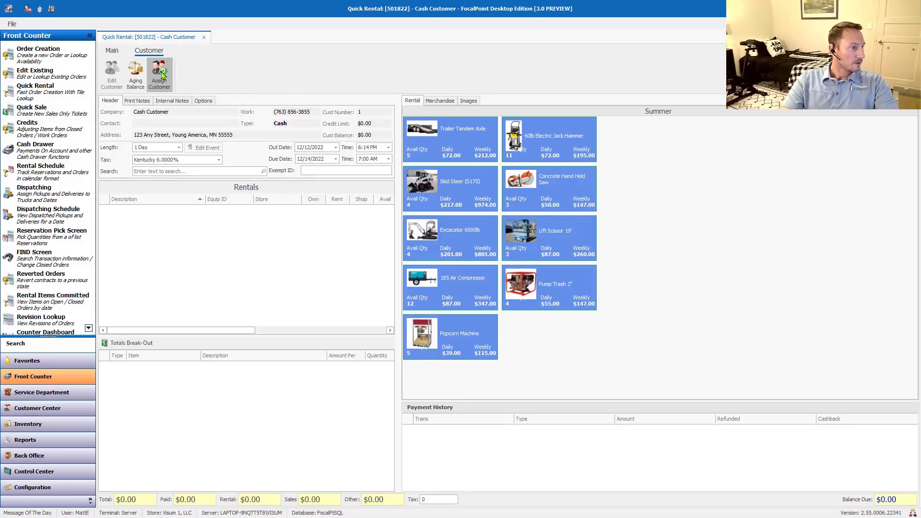
pyautogui.click(160, 73)
pyautogui.click(277, 203)
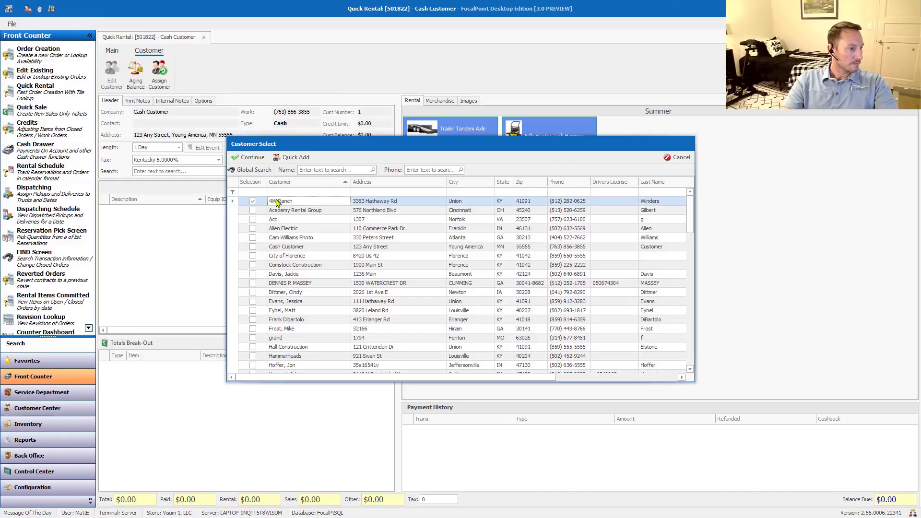
pyautogui.click(251, 157)
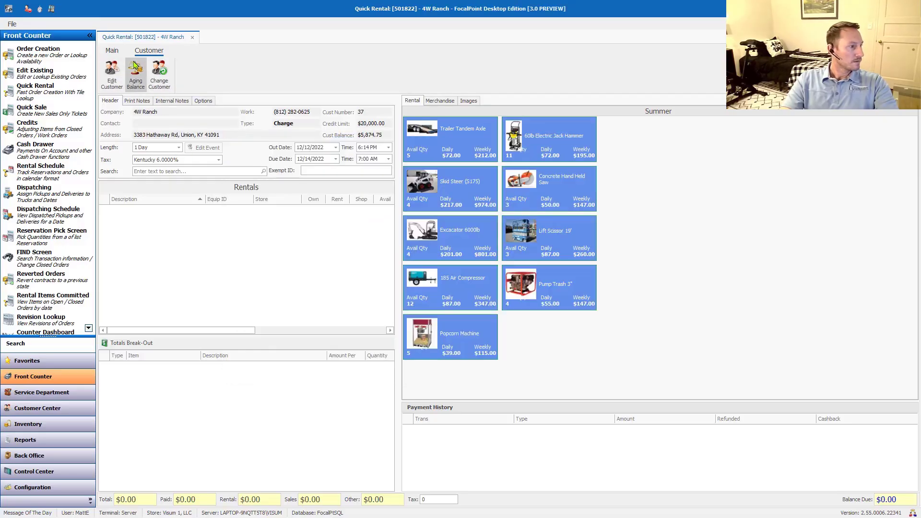
# Add the 185 Air Compressor with equipment ID 45 to the rental, accepting its meter reading and declining the kit
pyautogui.click(111, 50)
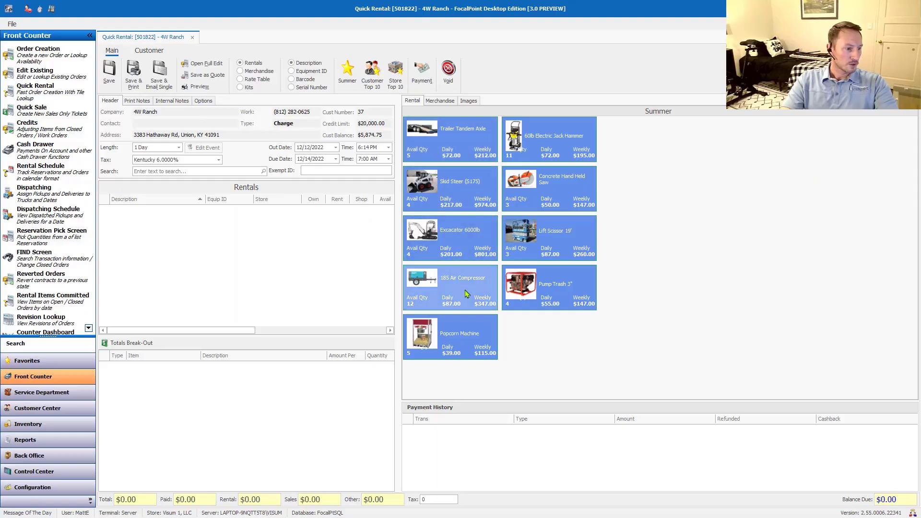
pyautogui.click(466, 291)
pyautogui.click(417, 255)
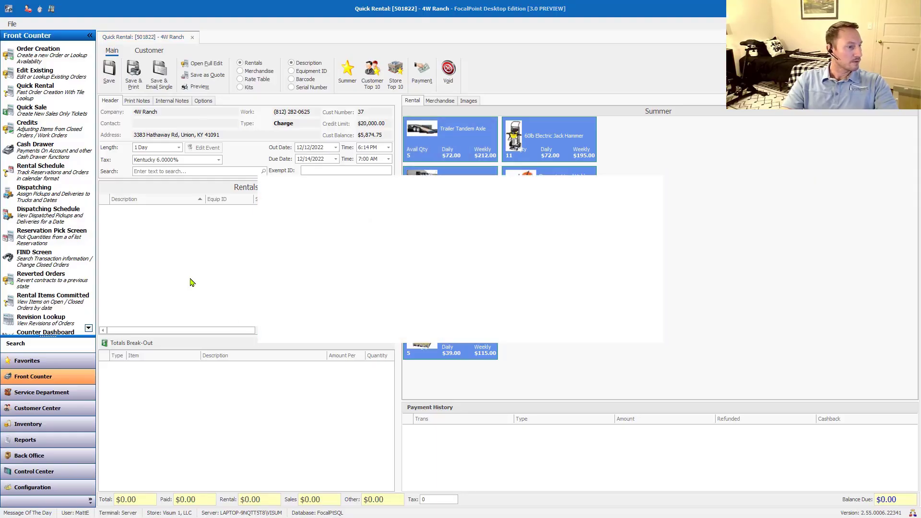
pyautogui.doubleClick(312, 271)
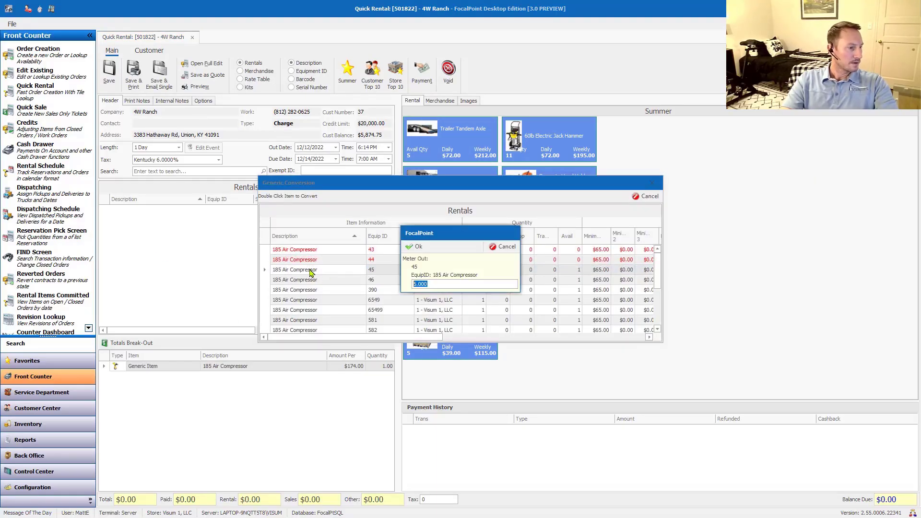
pyautogui.click(417, 247)
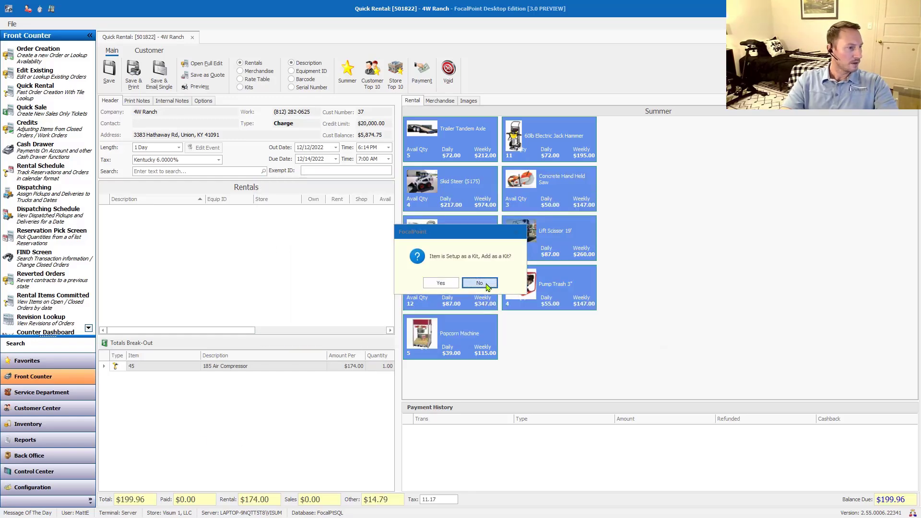
pyautogui.click(481, 284)
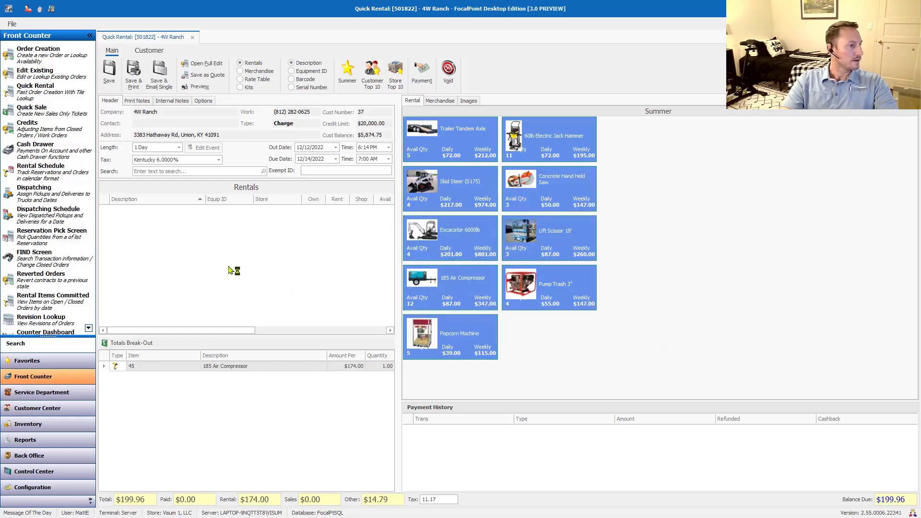
# Take a Visa payment of $199.96 for the full balance and save the rental
pyautogui.click(422, 71)
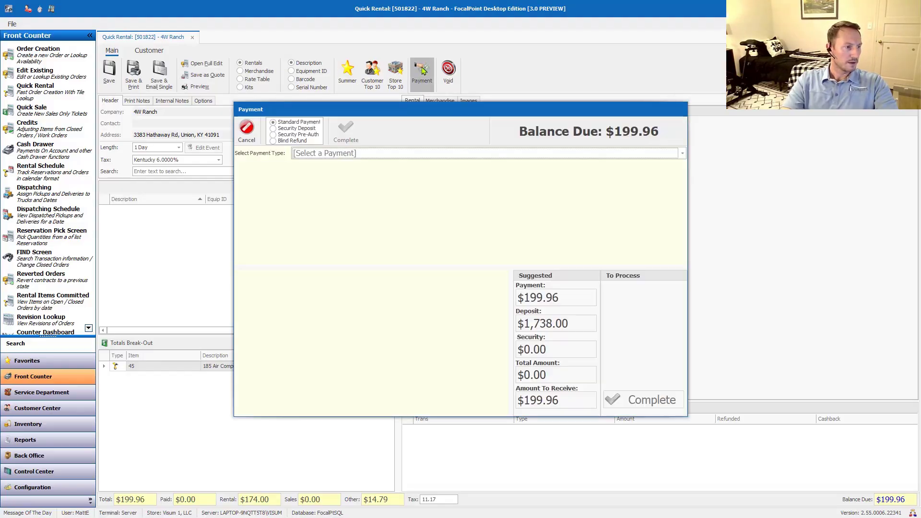
pyautogui.click(374, 191)
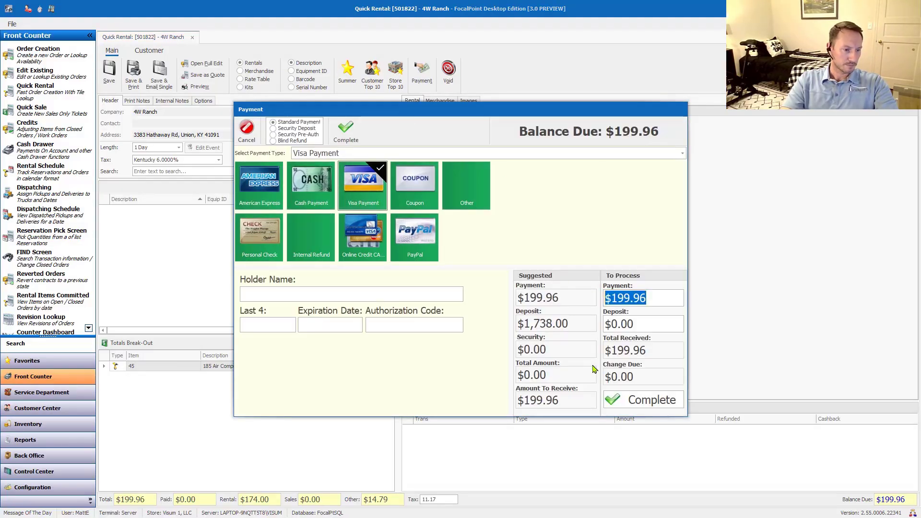
pyautogui.click(648, 401)
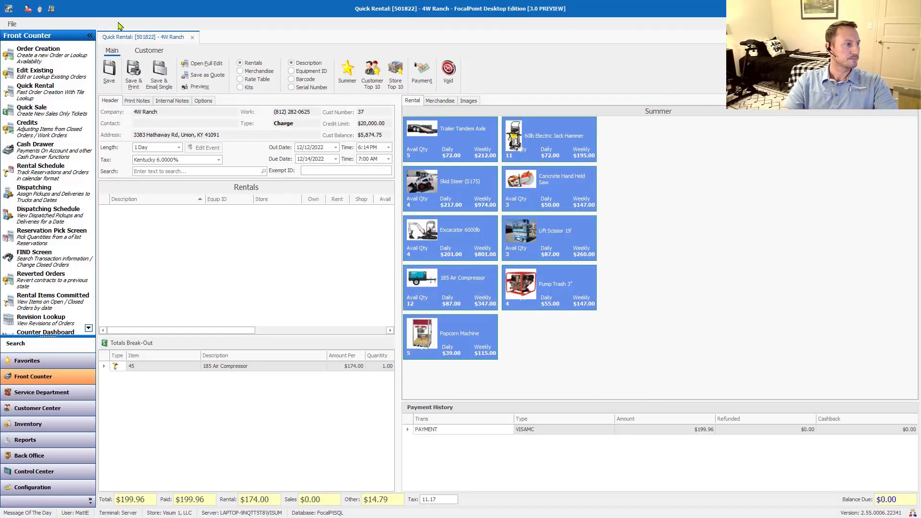
pyautogui.click(109, 75)
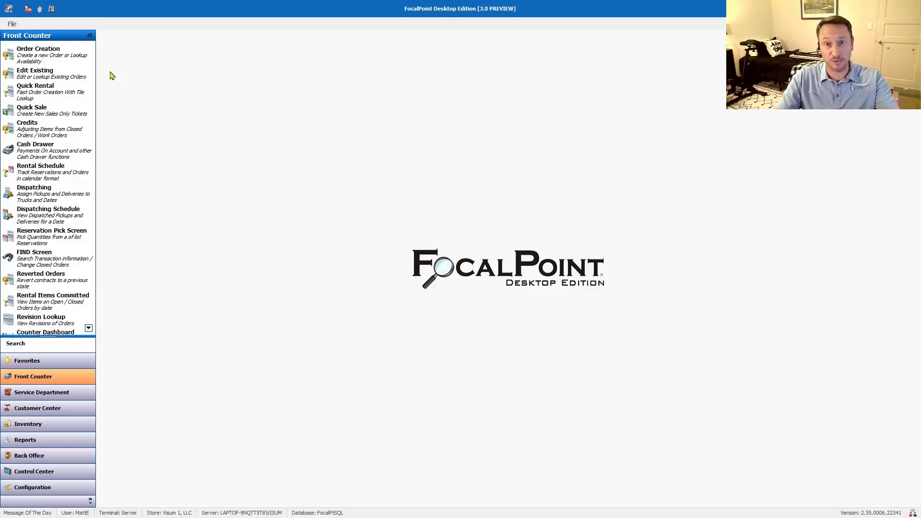
# Start another quick rental and add the 185 Air Compressor with equipment ID 46, accepting its meter reading and declining the kit
pyautogui.click(43, 94)
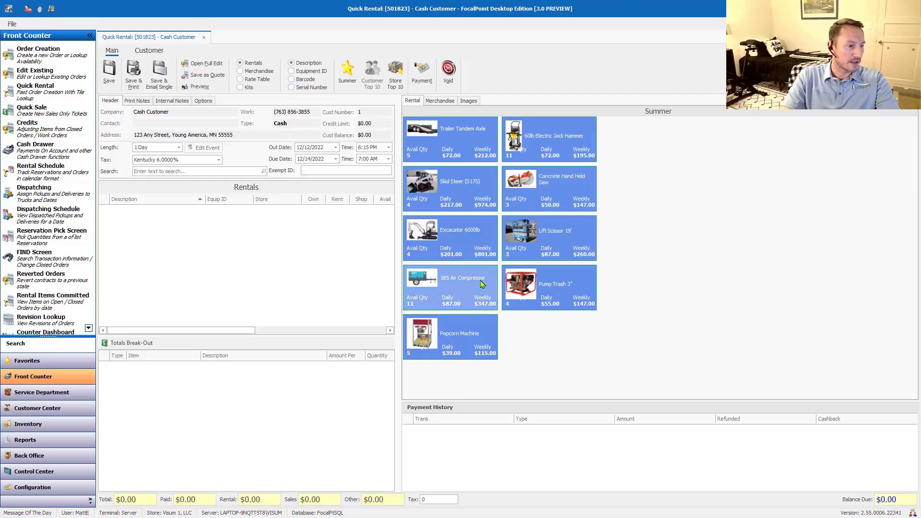
pyautogui.click(461, 290)
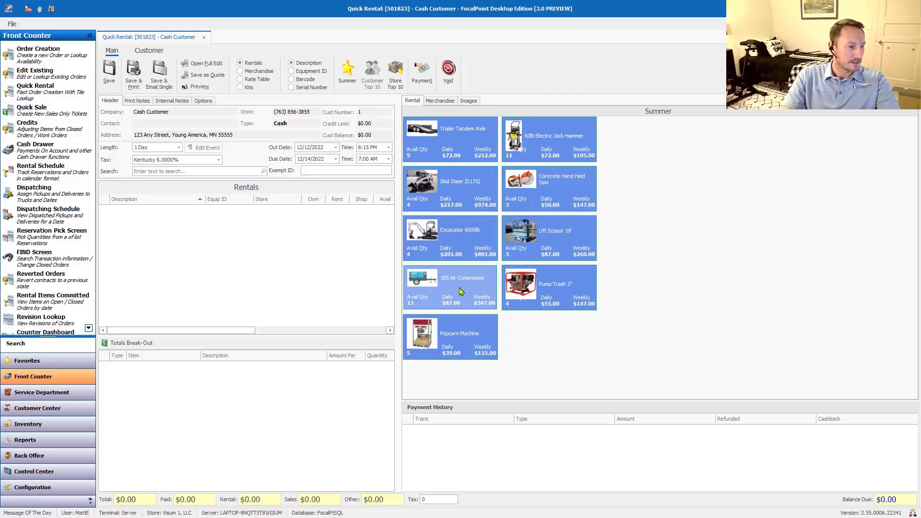
pyautogui.click(416, 258)
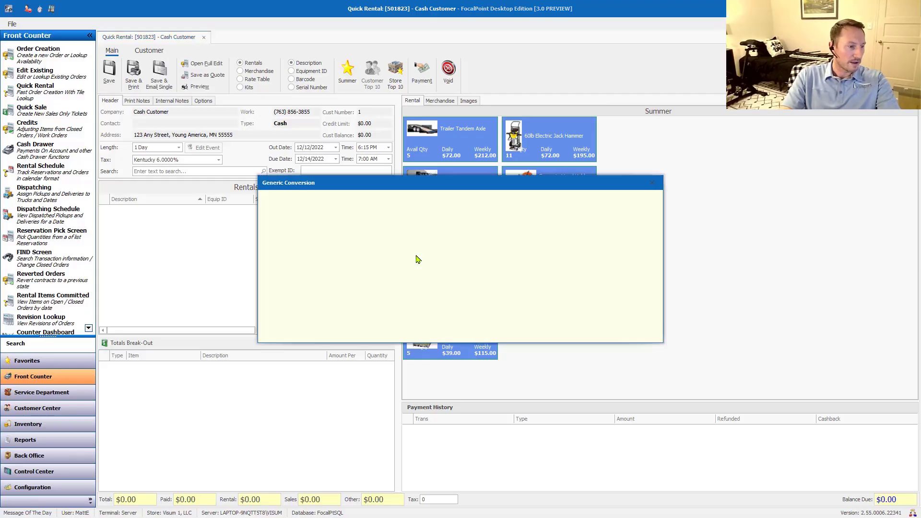
pyautogui.scroll(-1, 310, 293)
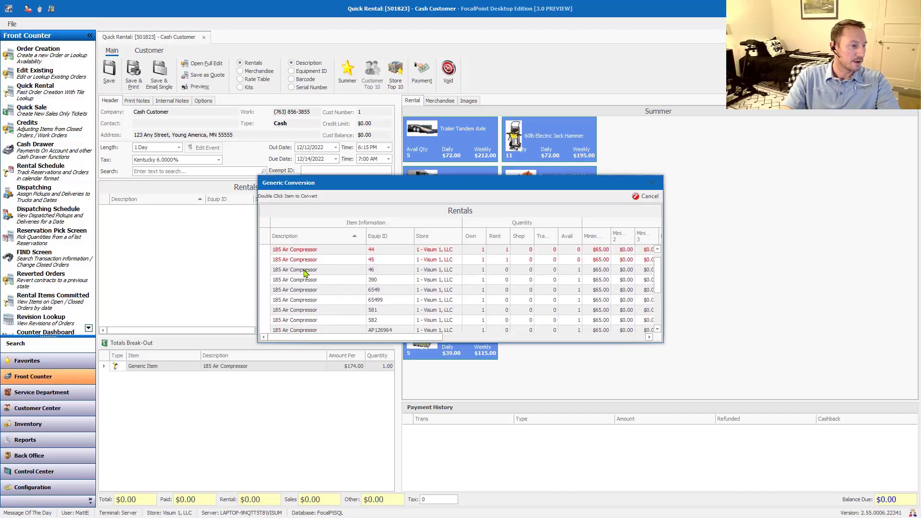
pyautogui.doubleClick(304, 270)
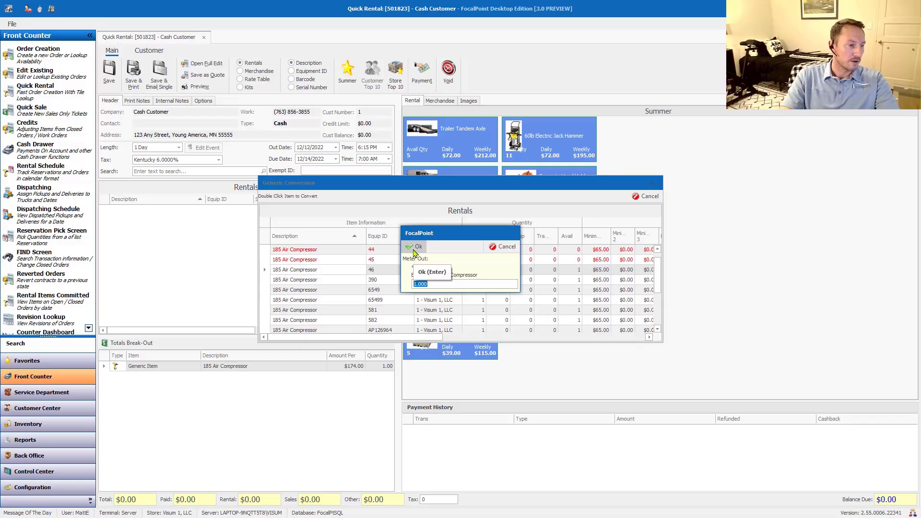
pyautogui.click(414, 249)
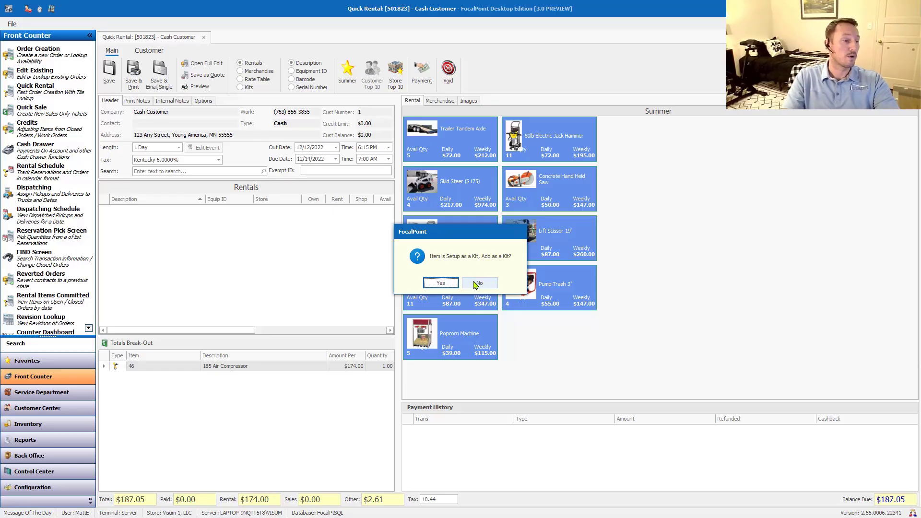
pyautogui.click(476, 285)
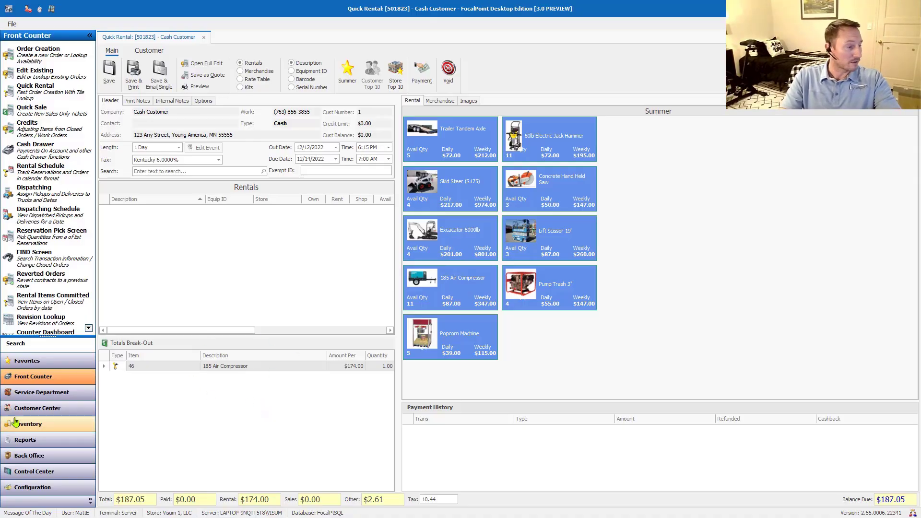
# Review the breakdown of the order's charges and totals, and close it
pyautogui.click(130, 343)
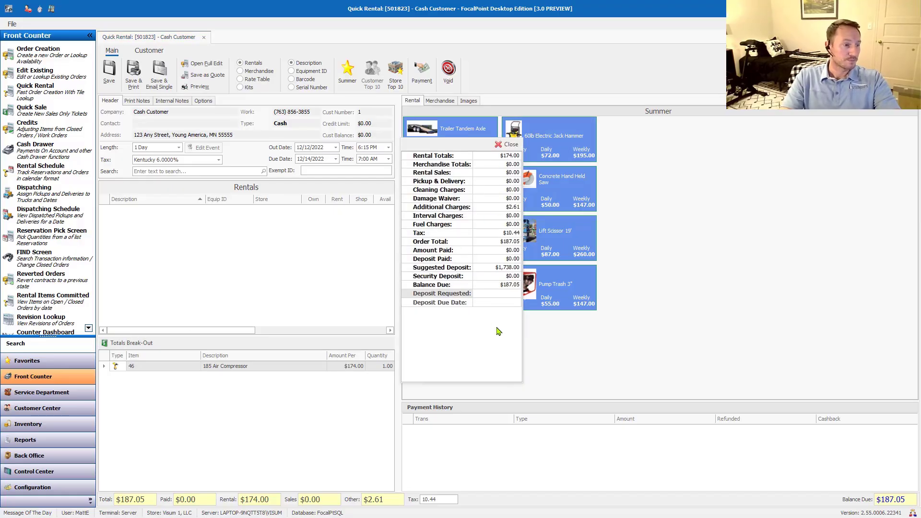
pyautogui.click(508, 144)
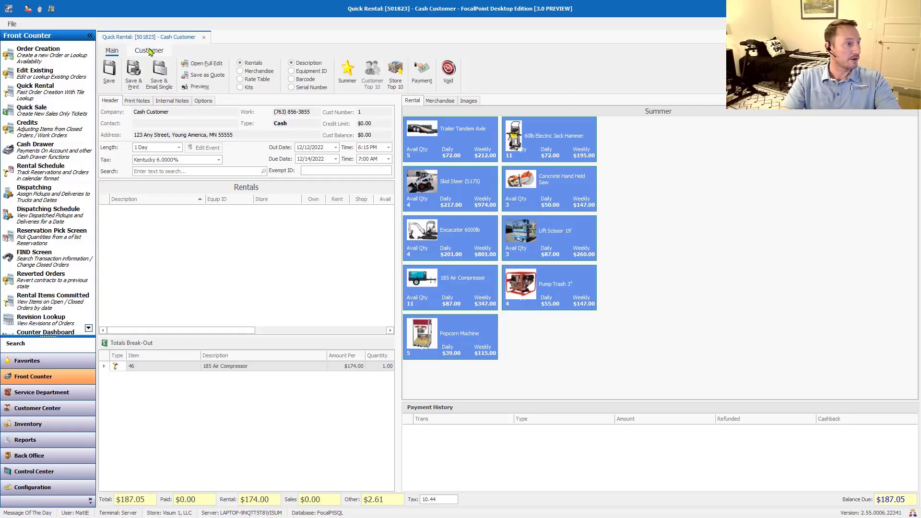
# Replace the default cash customer on the rental with 4W Ranch and return to the main order commands
pyautogui.click(149, 51)
pyautogui.click(159, 72)
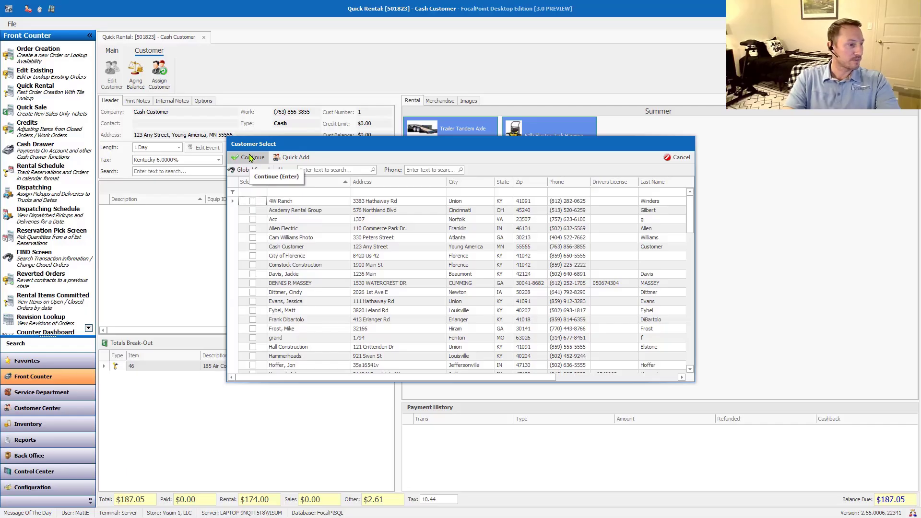
pyautogui.click(276, 202)
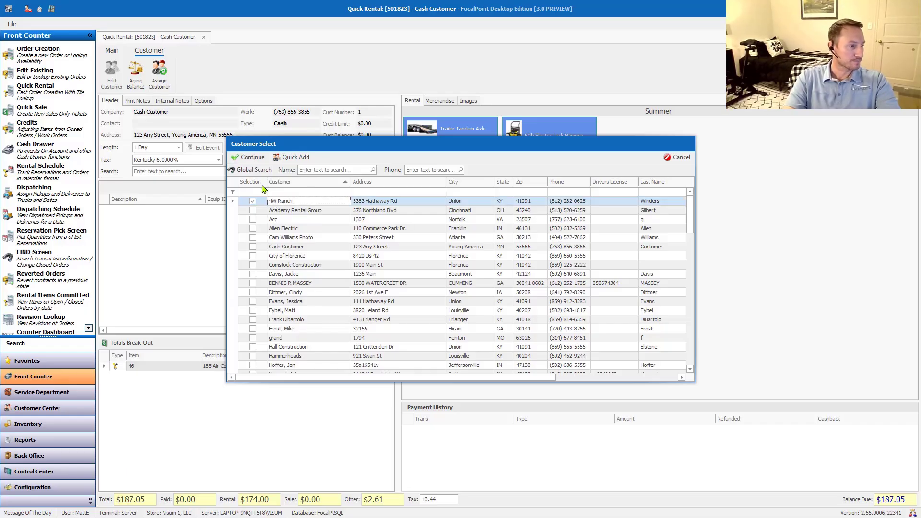
pyautogui.click(255, 156)
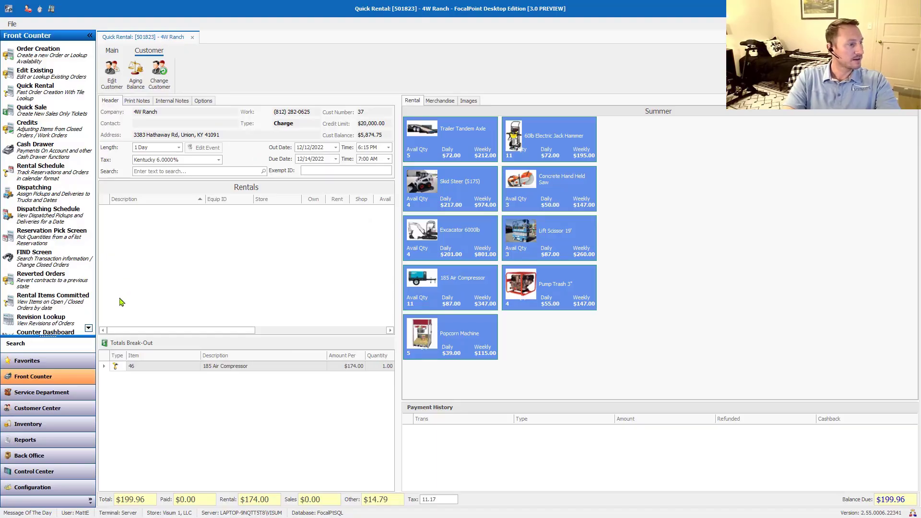
pyautogui.click(112, 51)
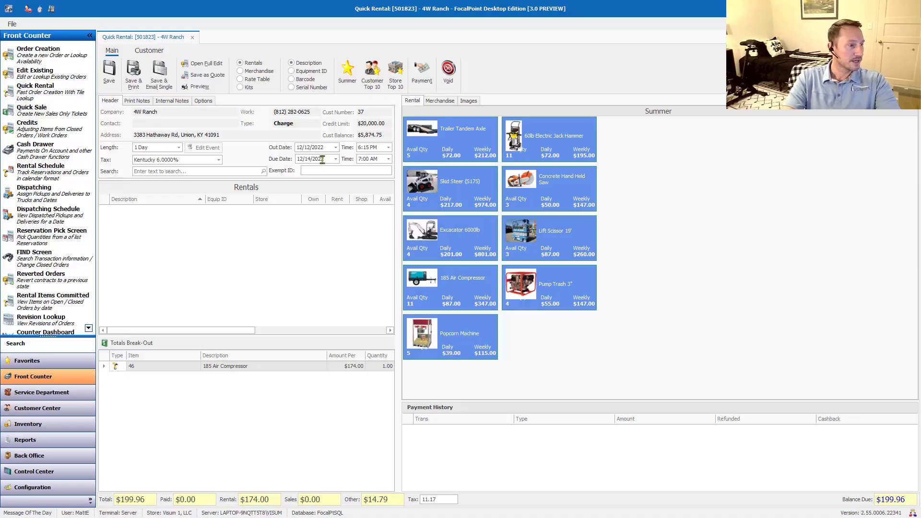
# View the customer's top 10 rental items, followed by the store's top 10
pyautogui.click(165, 171)
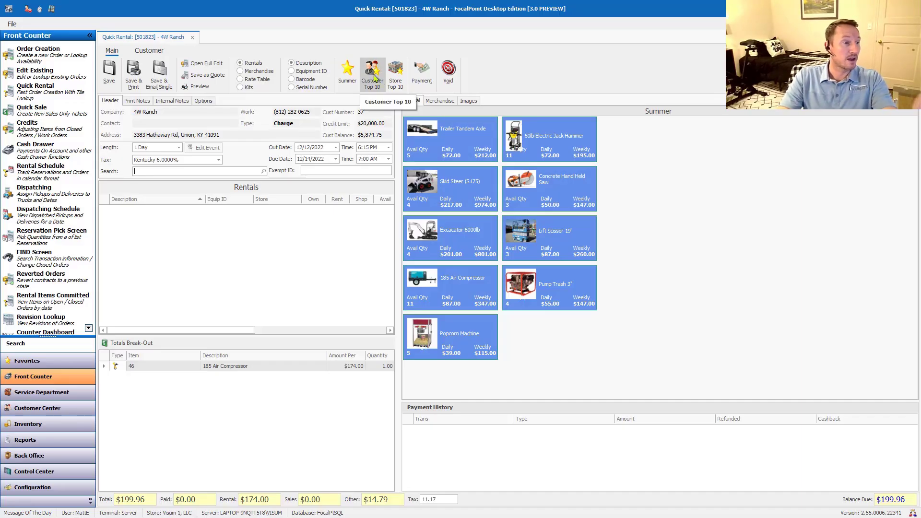
pyautogui.click(374, 78)
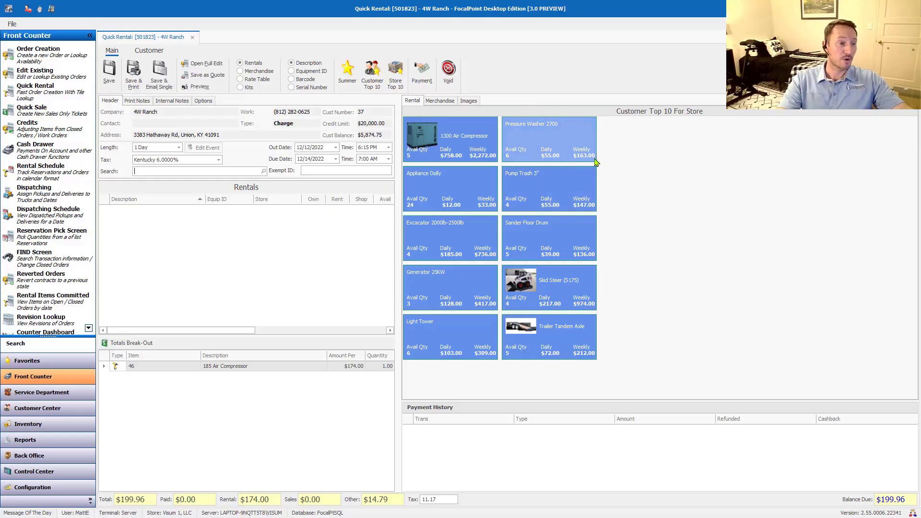
pyautogui.click(393, 78)
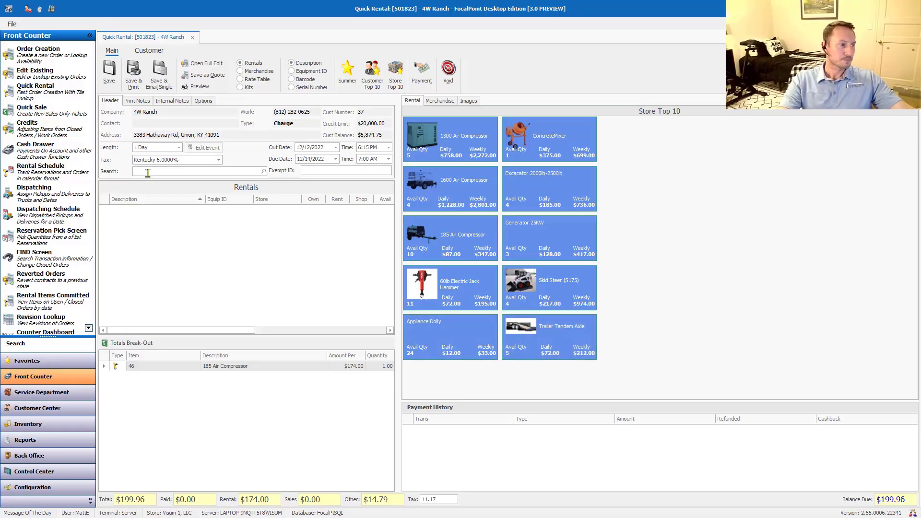
# Look over the payment types available for the order and leave without taking a payment
pyautogui.click(416, 77)
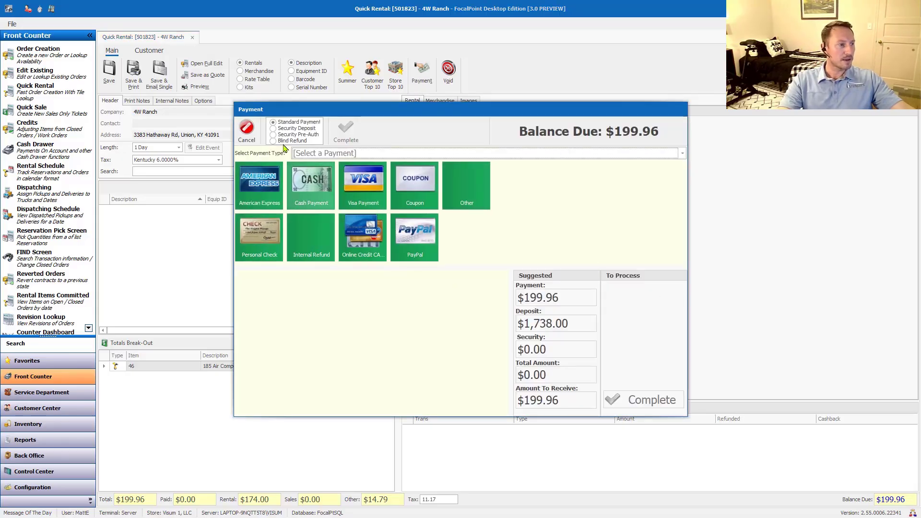
pyautogui.click(247, 129)
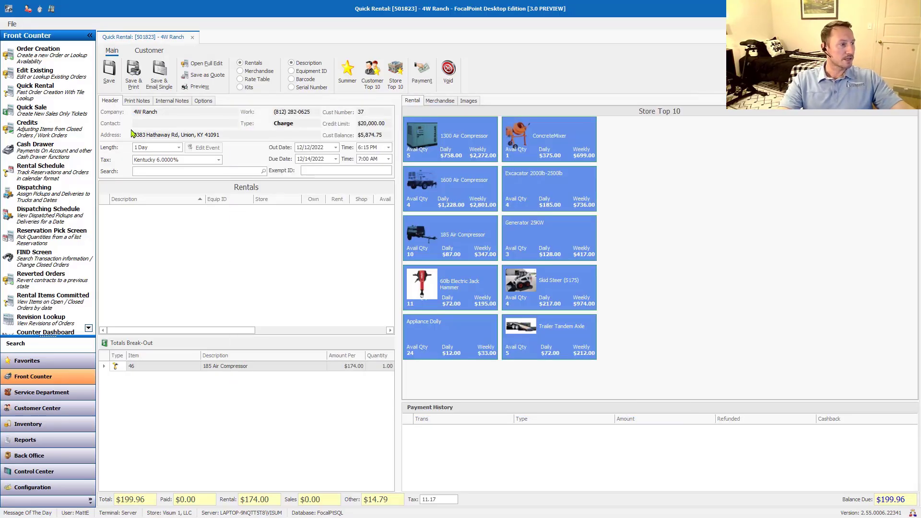